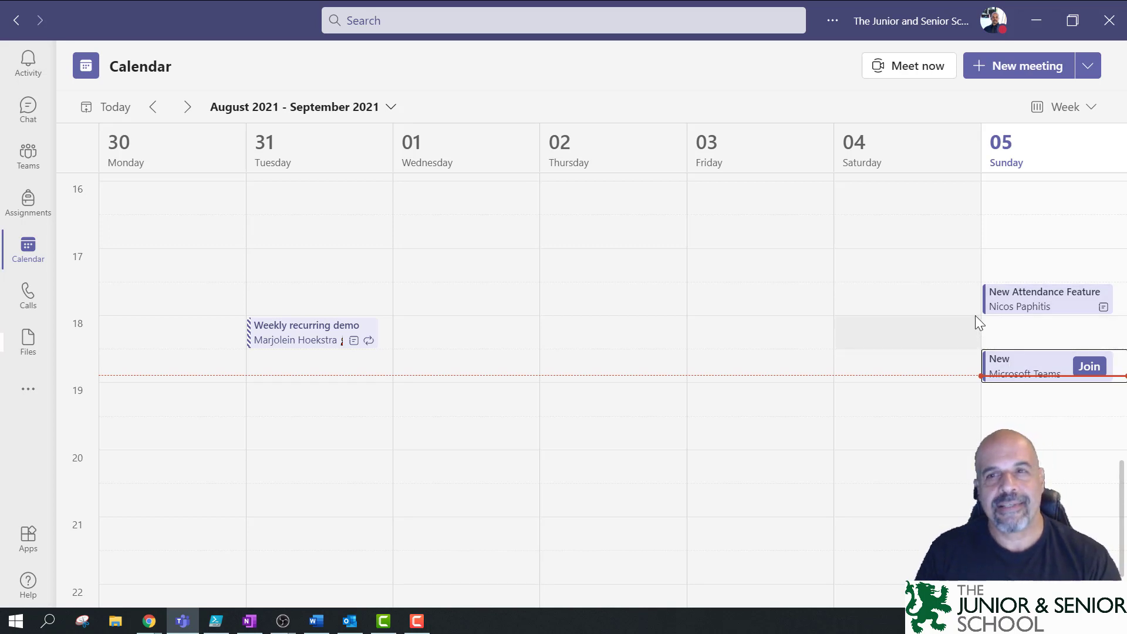
View the attendance report of the 05 September 'New Attendance feature' meeting, then return to the calendar.
double_click(1022, 366)
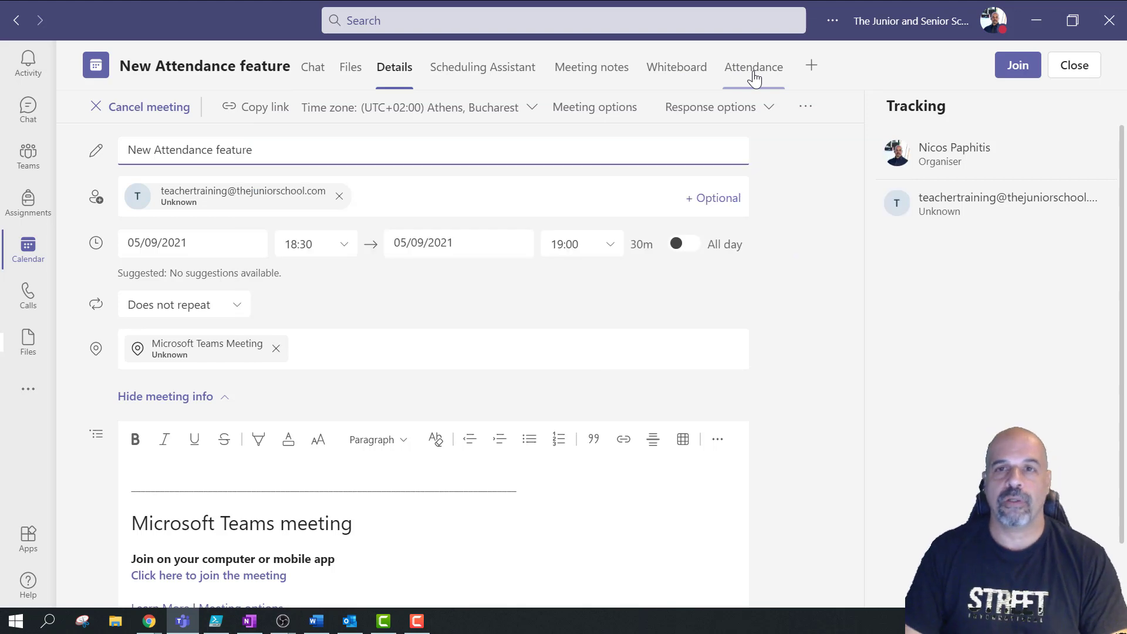
click(755, 75)
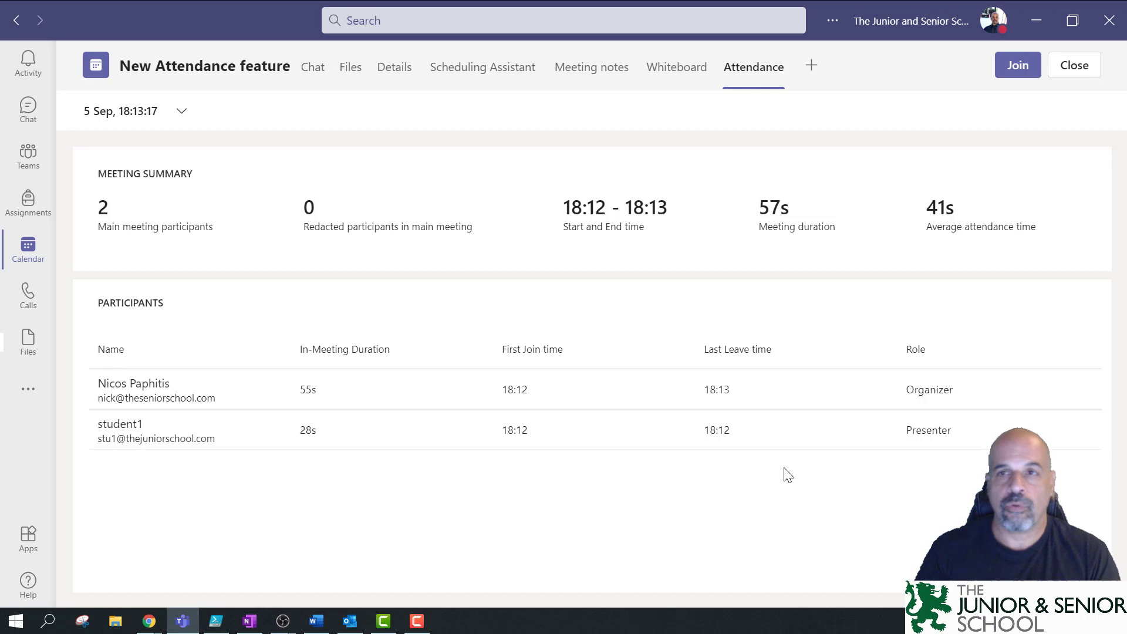
click(1073, 68)
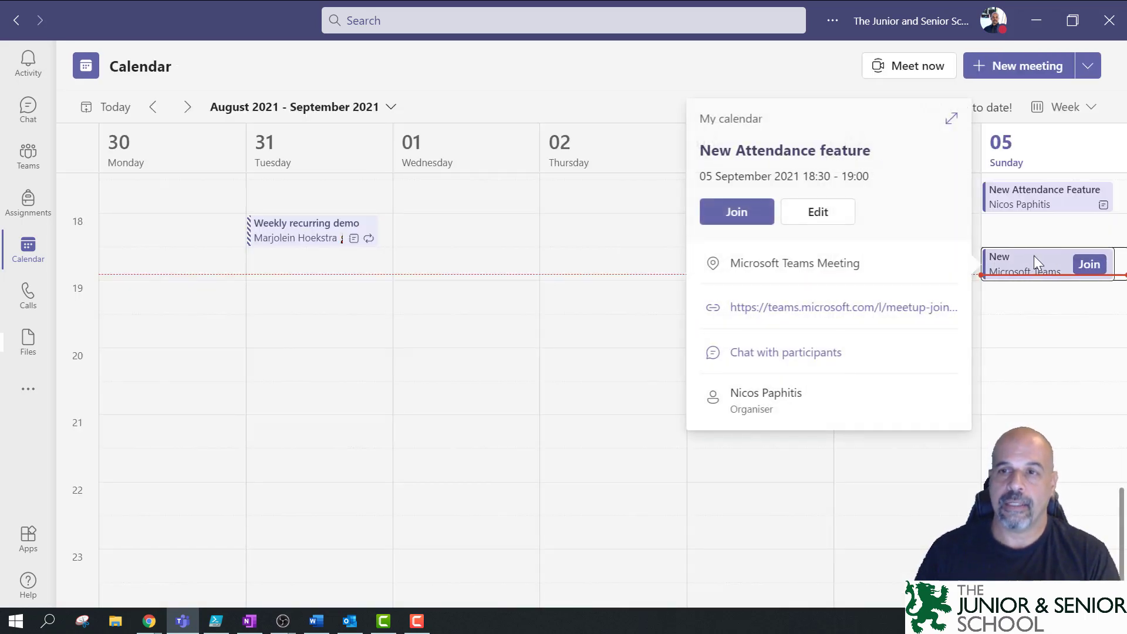
click(1024, 262)
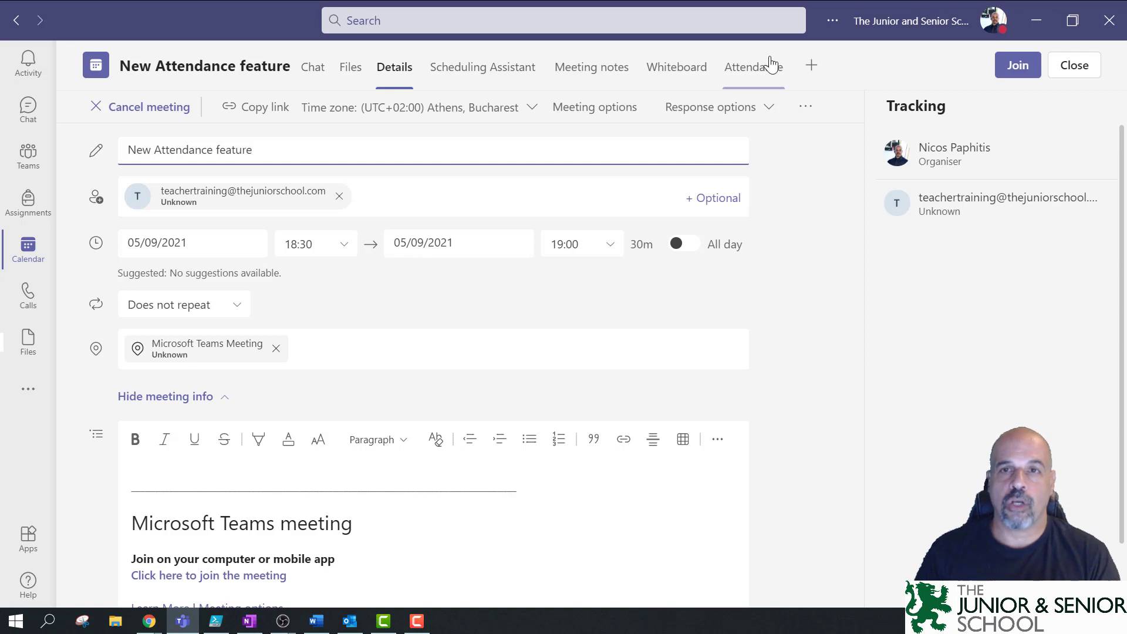
click(757, 75)
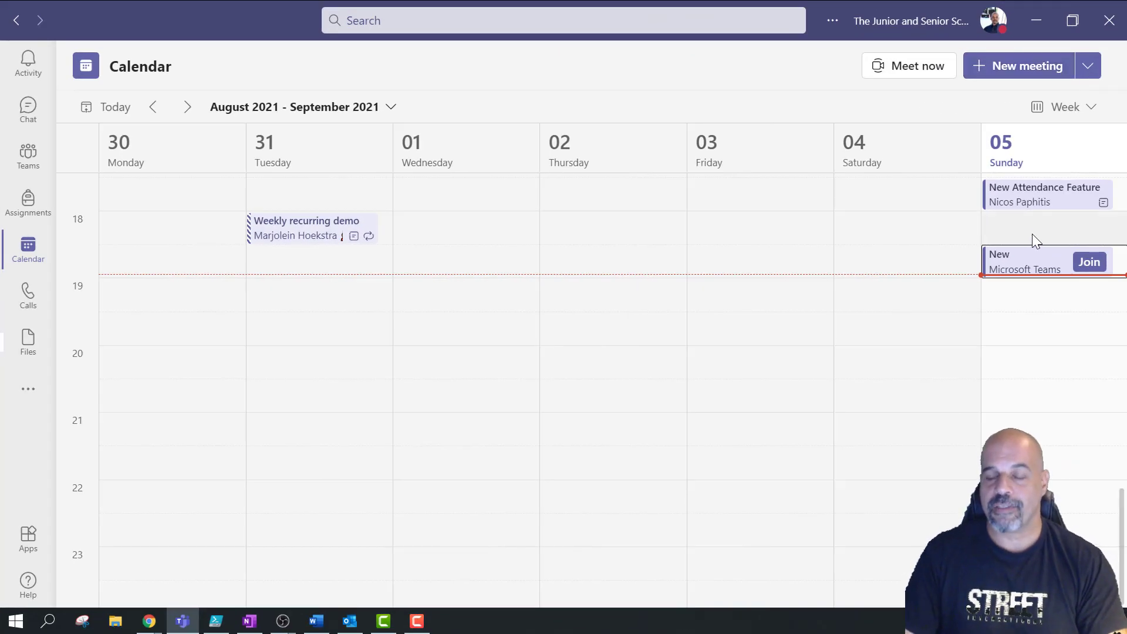
double_click(1064, 202)
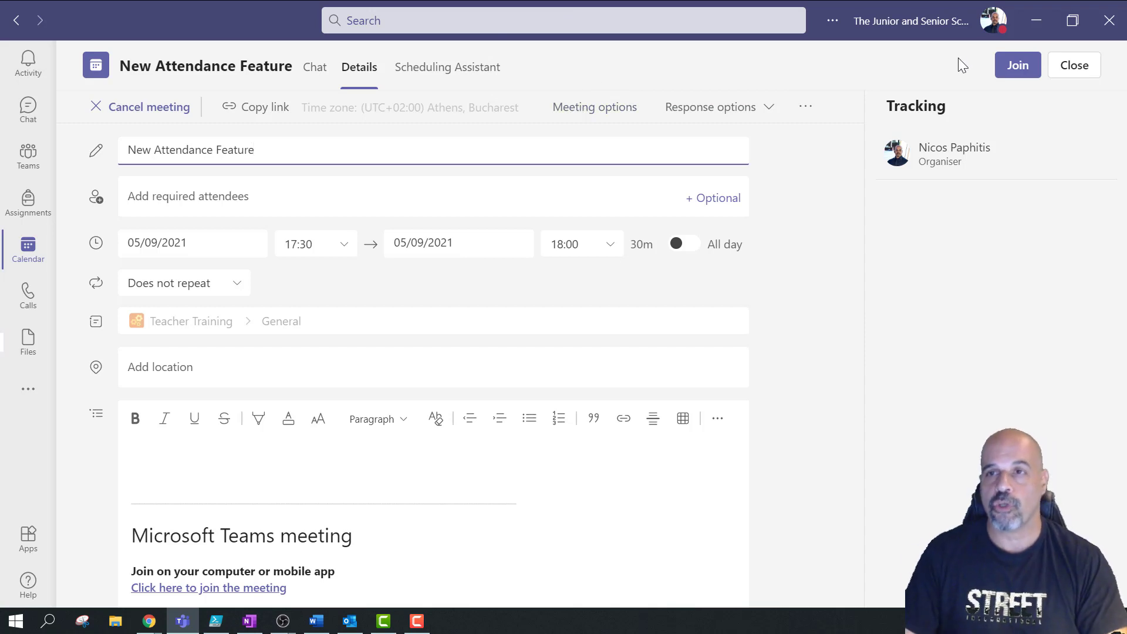
click(1075, 66)
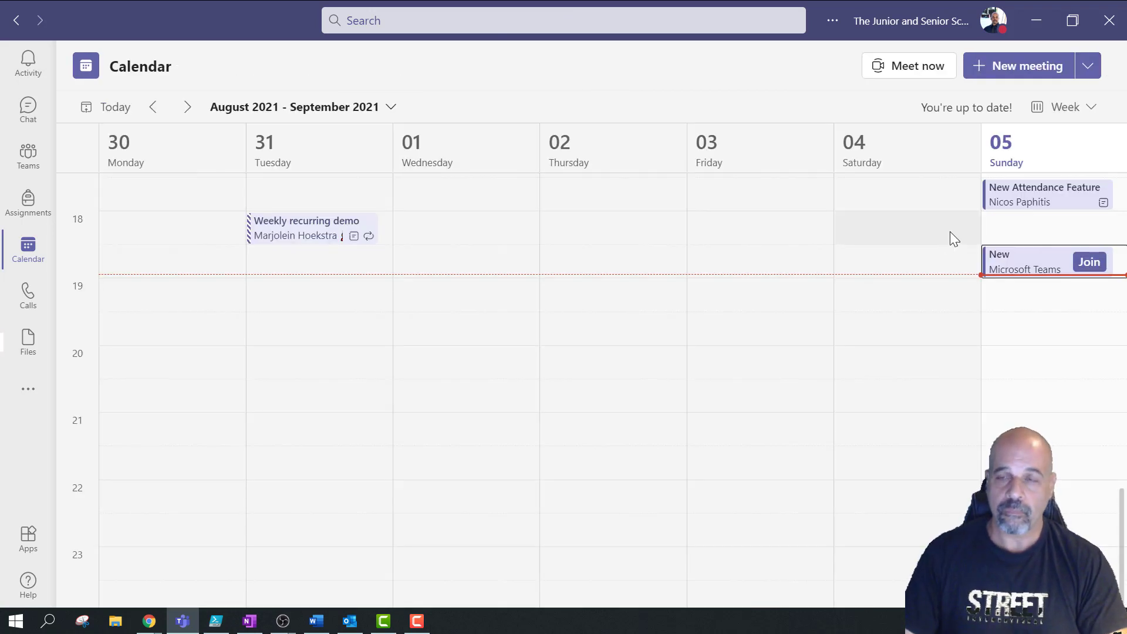
Create a Sunday 19:30 meeting titled 'test A' in Teacher Training > General and send it.
click(1005, 321)
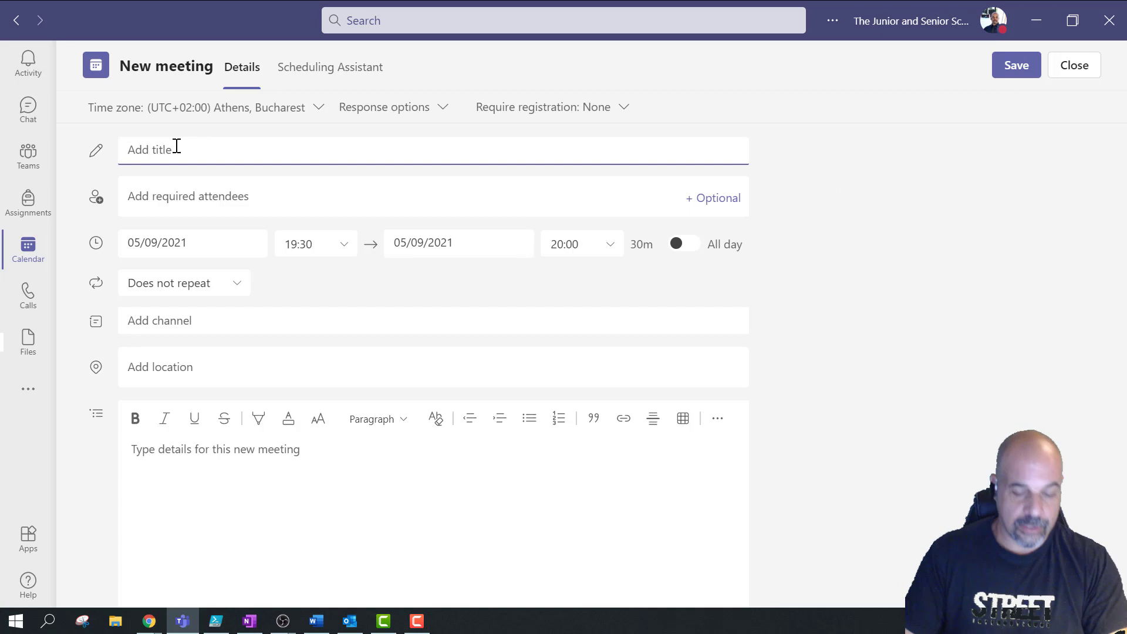
text(test)
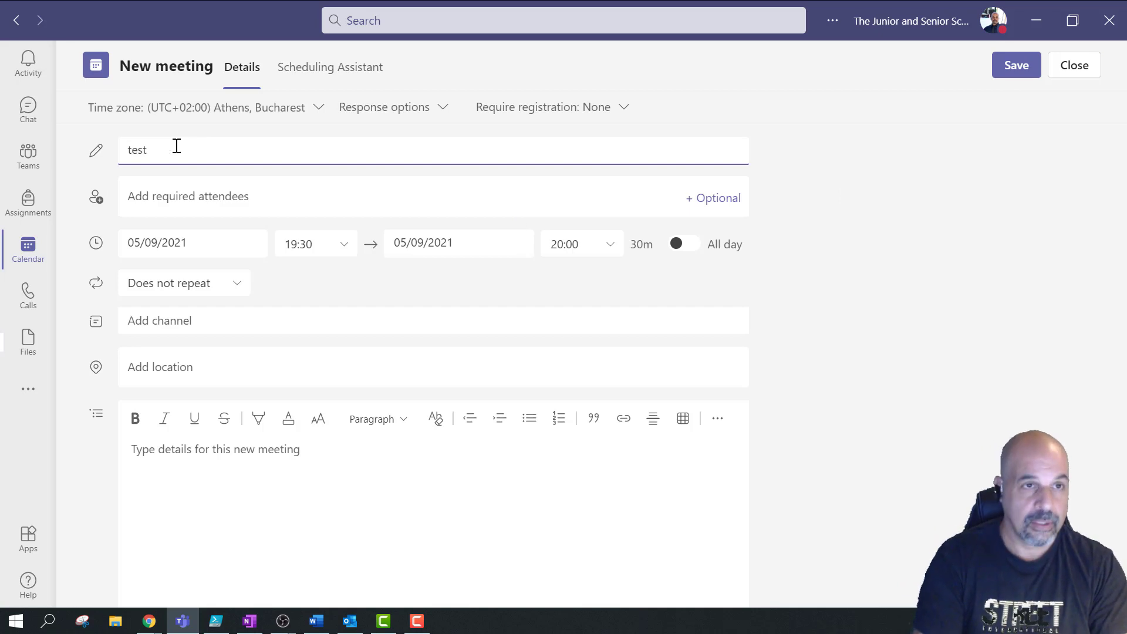
text( 1)
key(BackSpace)
text(A)
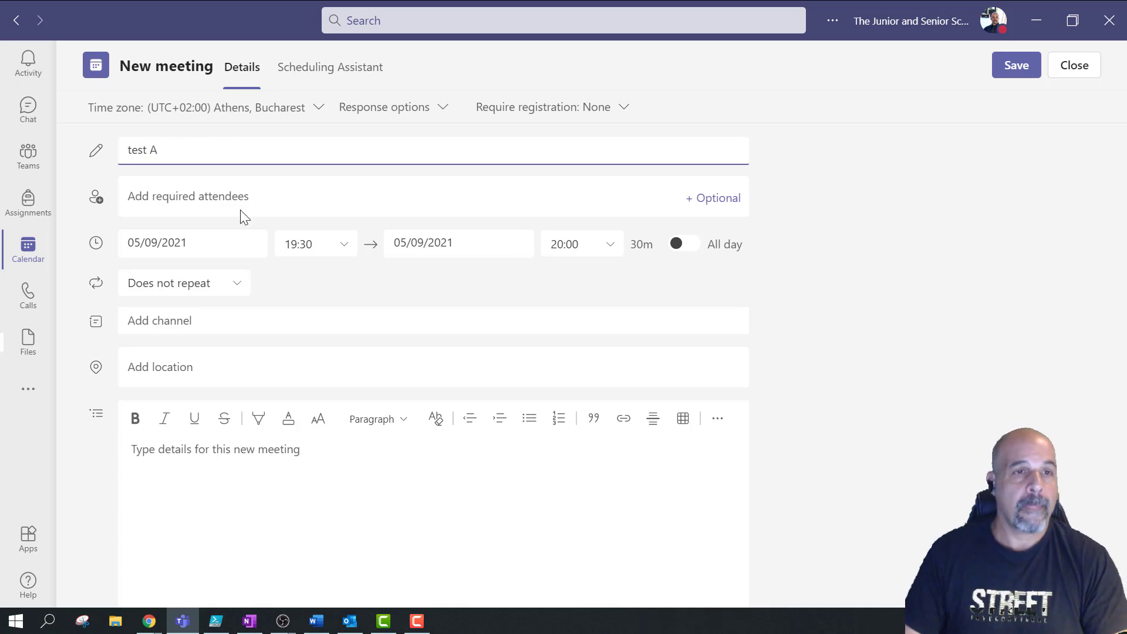
click(142, 322)
text(Teac)
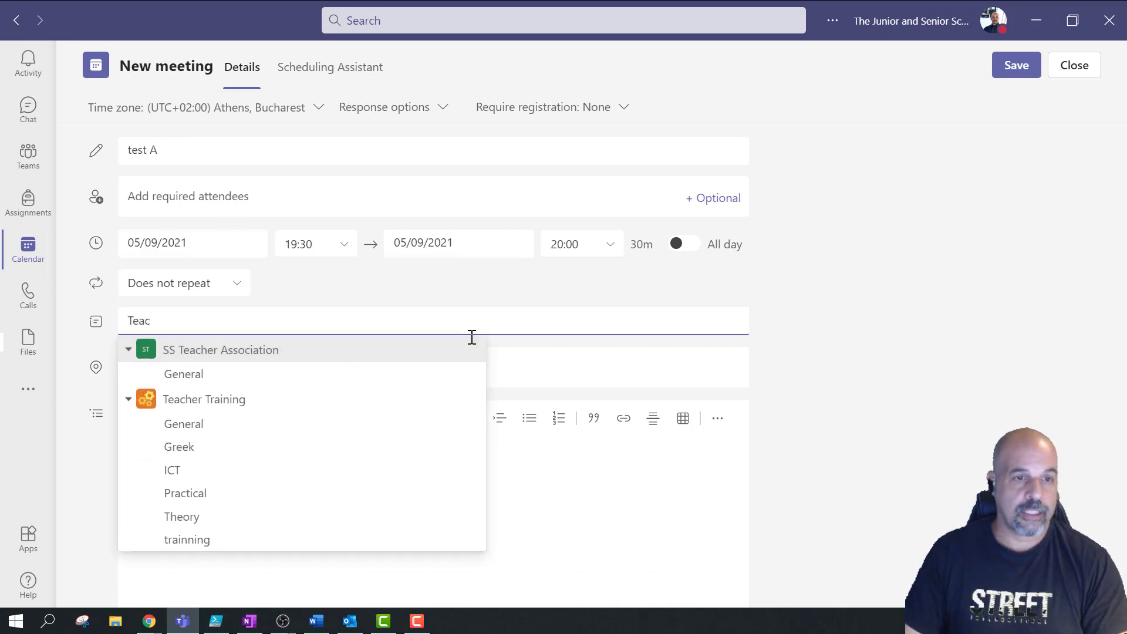
click(189, 430)
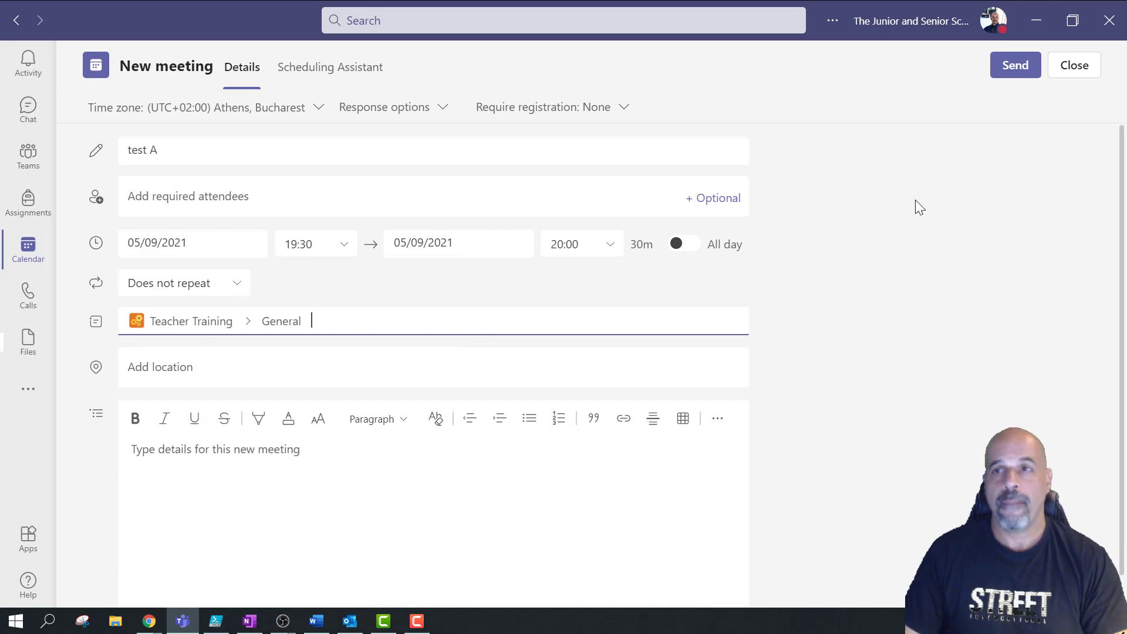
click(1018, 67)
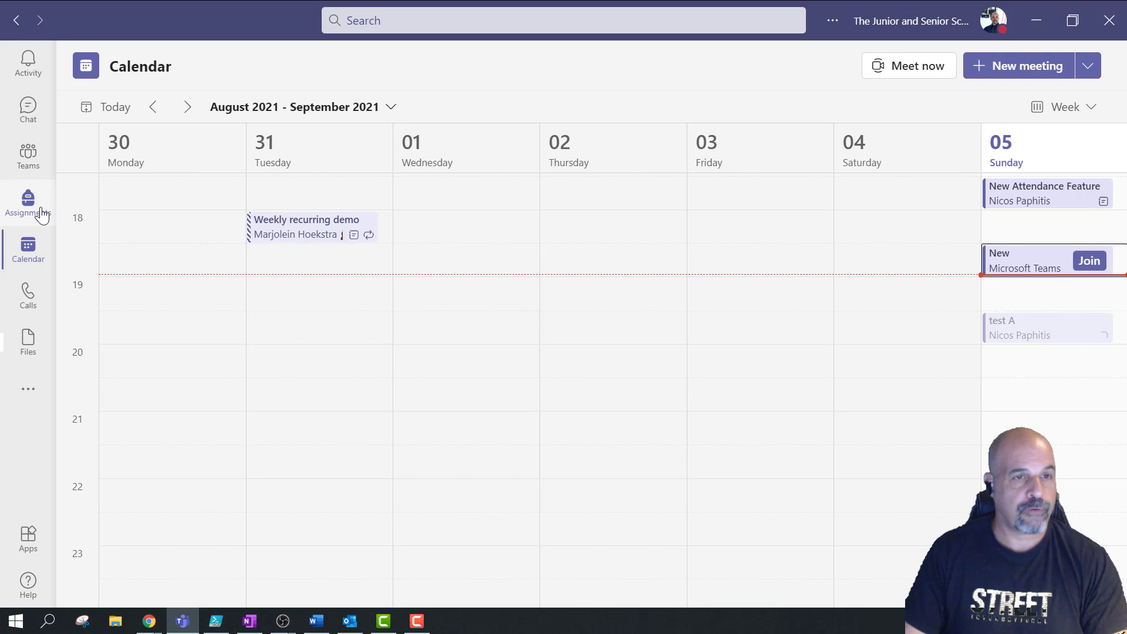
click(30, 249)
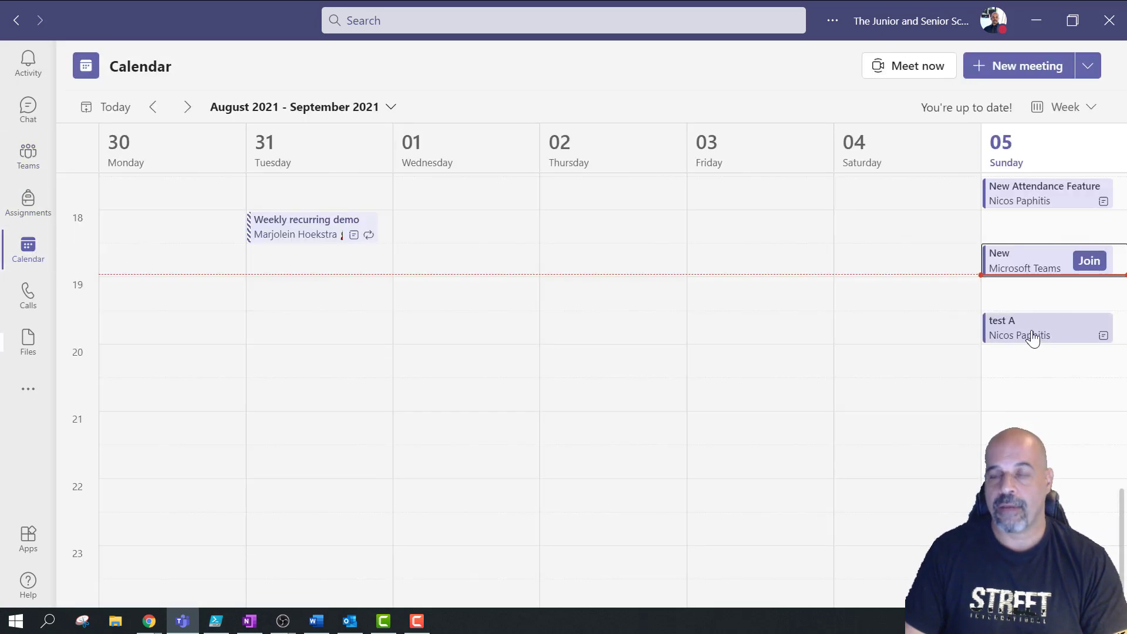
double_click(1056, 328)
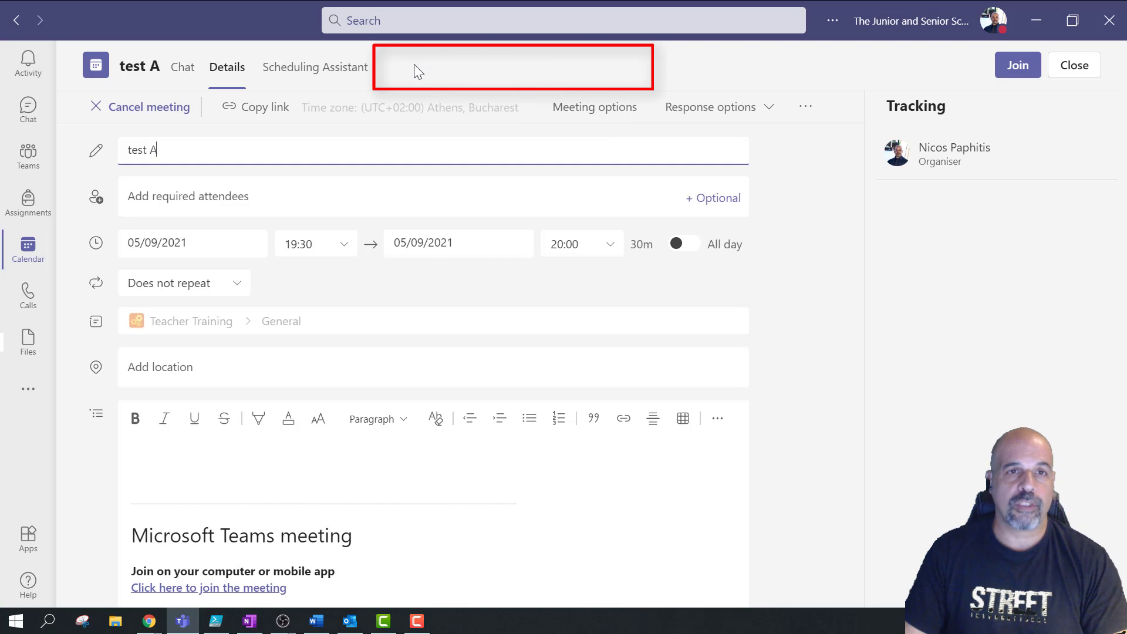
click(1074, 65)
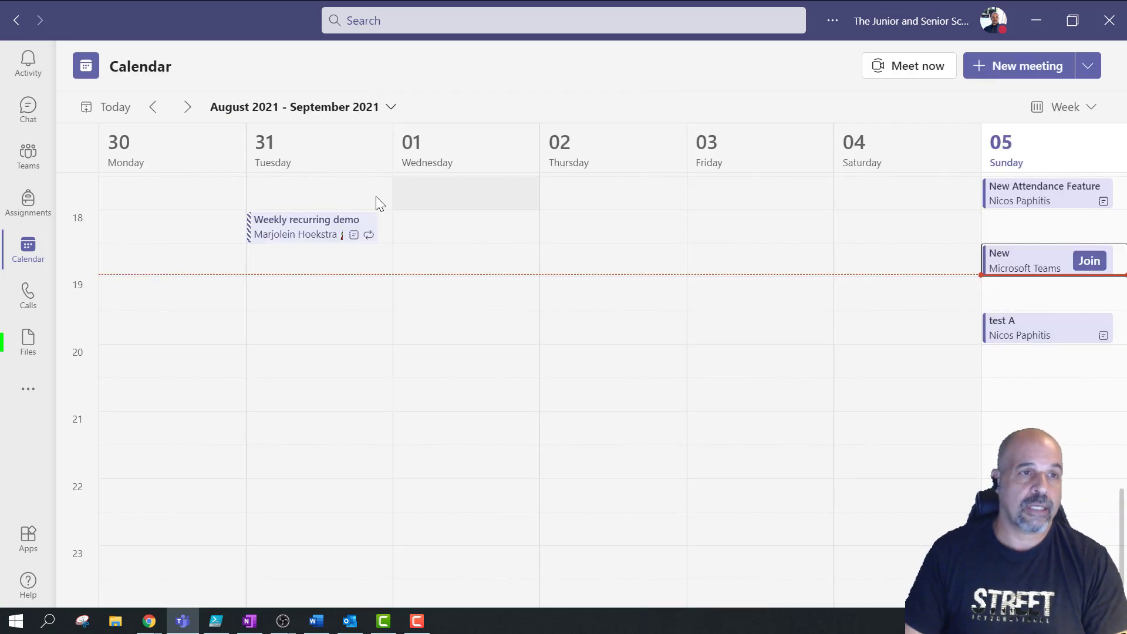
click(61, 169)
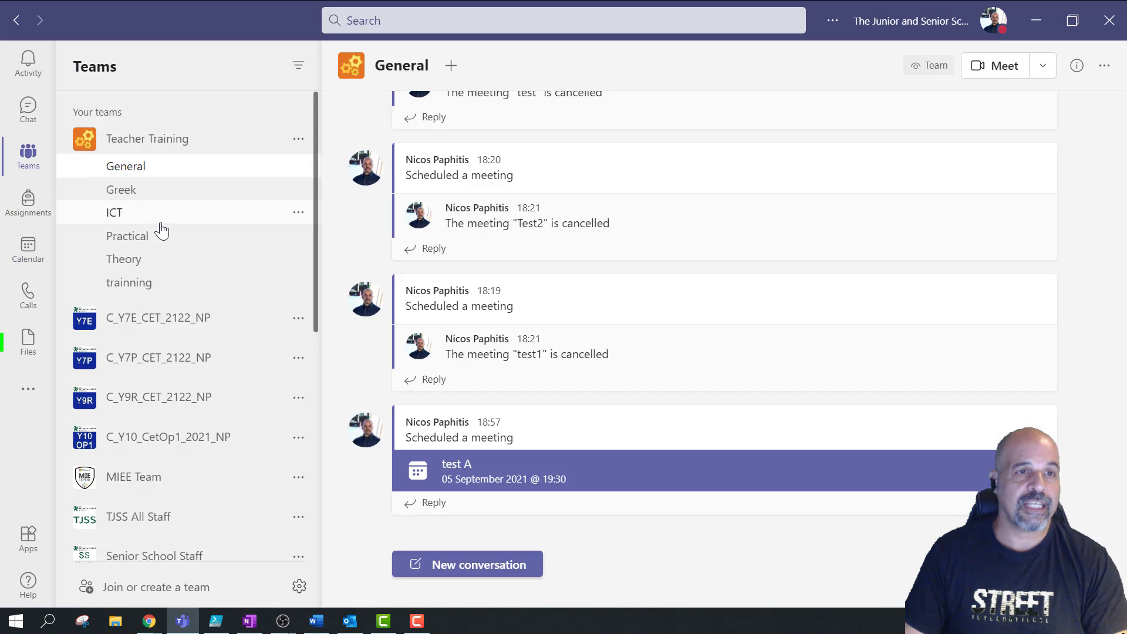
Schedule and send 'Test B' from the General channel, then check its 19:00–19:30 calendar entry.
click(1041, 69)
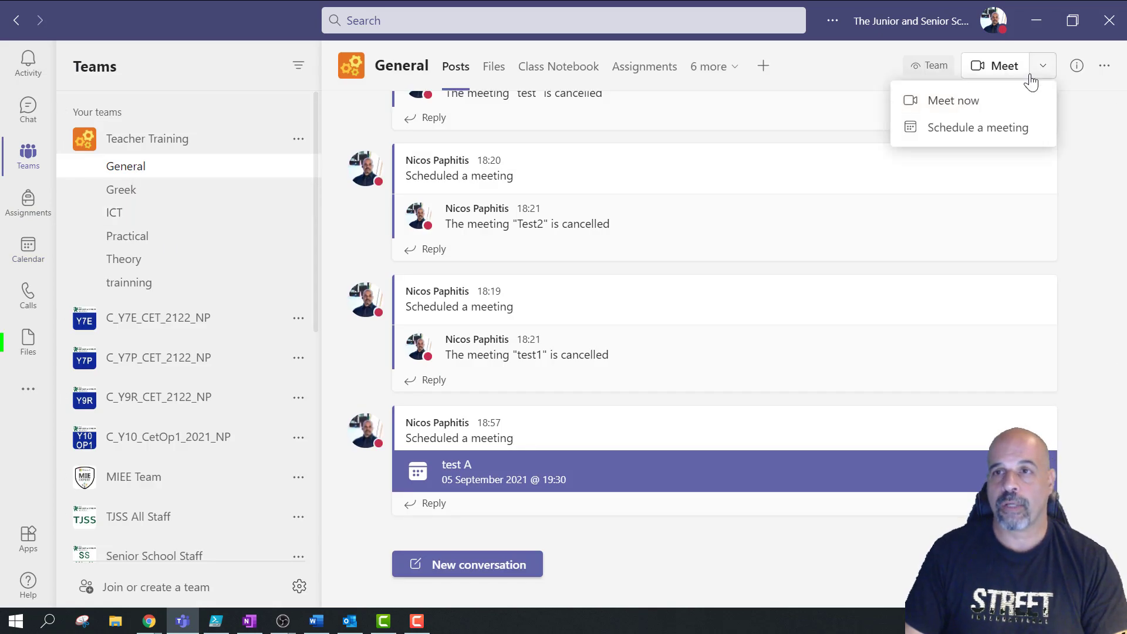
click(942, 130)
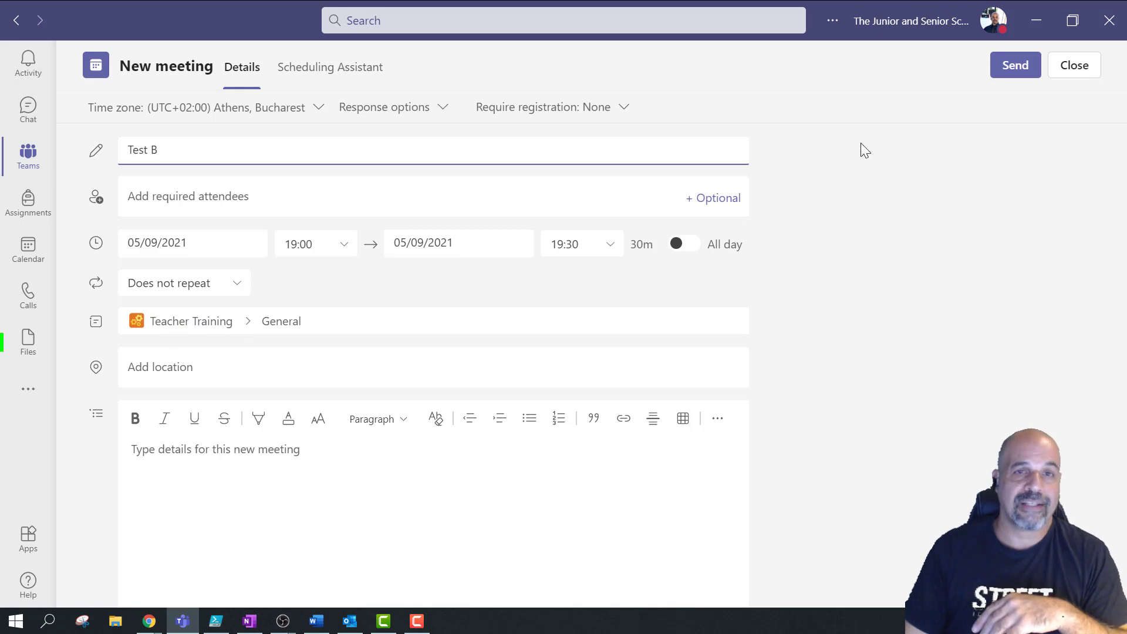
click(1009, 66)
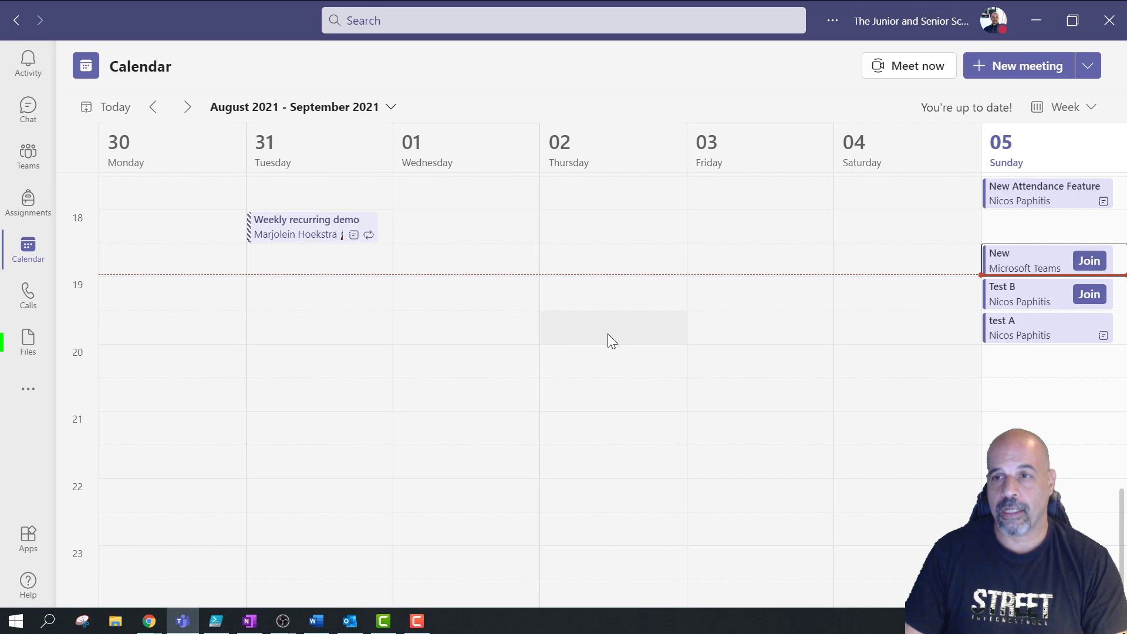
double_click(1034, 297)
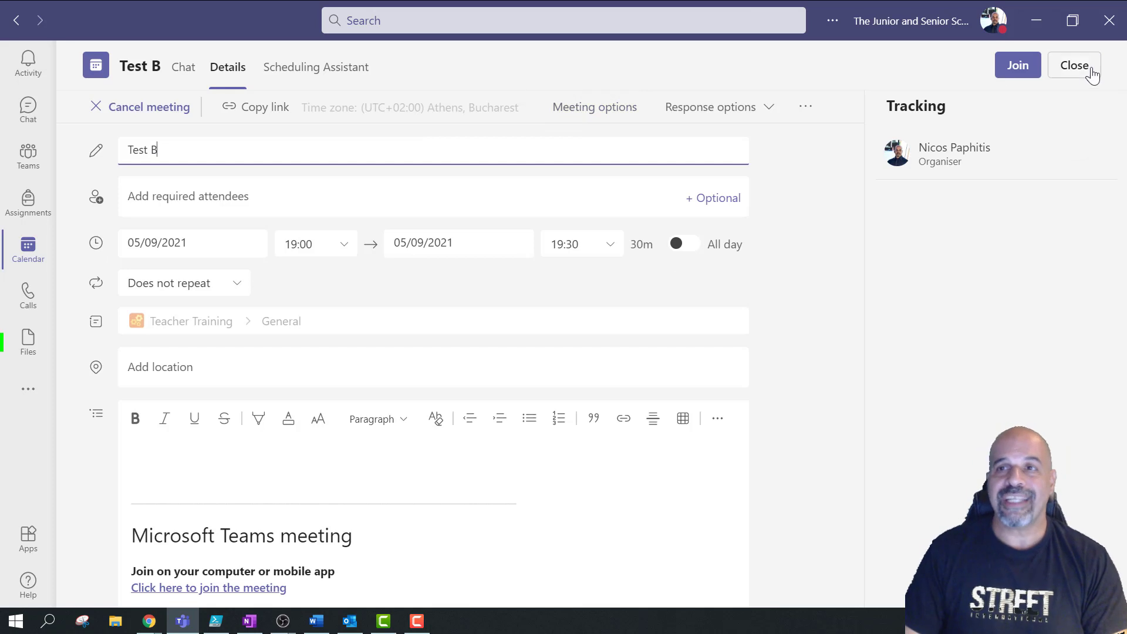
click(1089, 72)
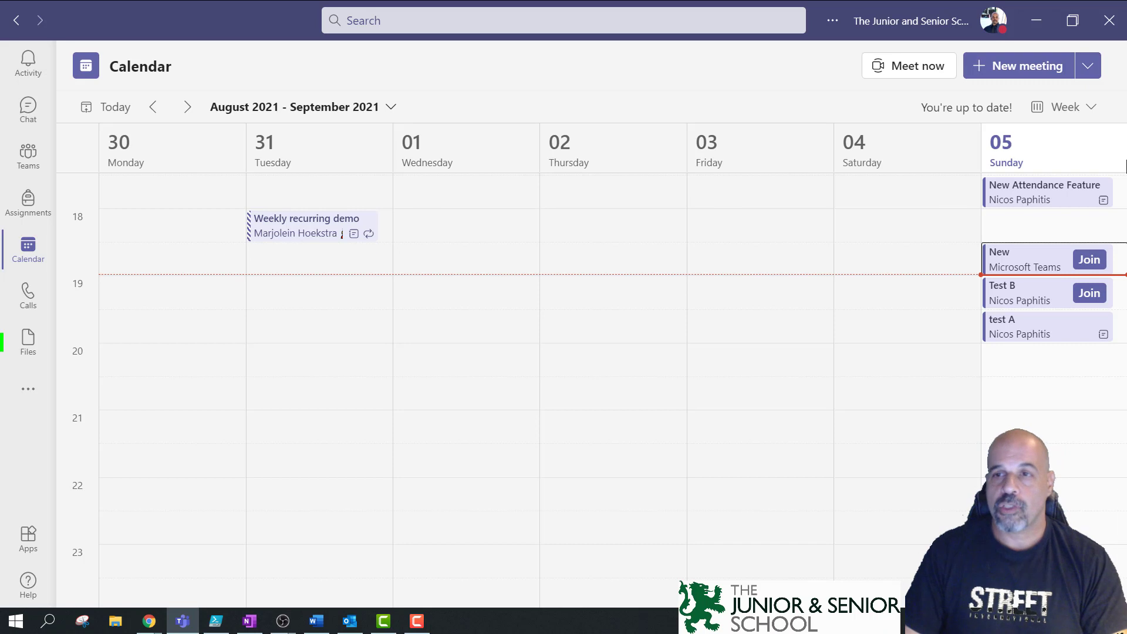
Cancel the Test B, New and test A meetings on Sunday from the calendar.
right_click(1031, 297)
click(941, 463)
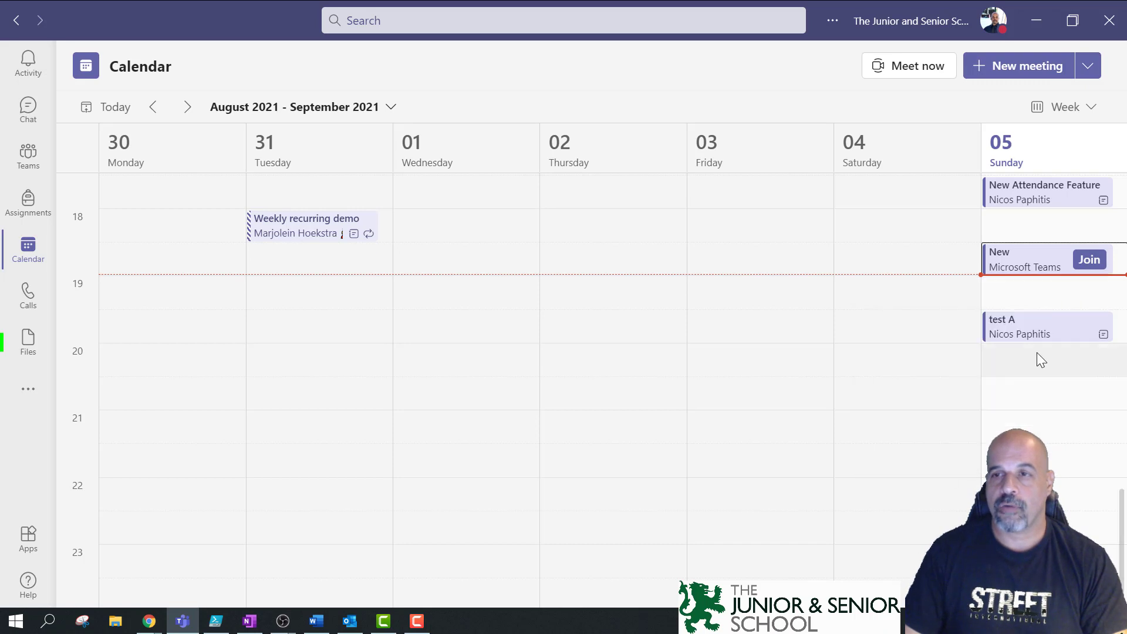
right_click(1026, 256)
click(978, 409)
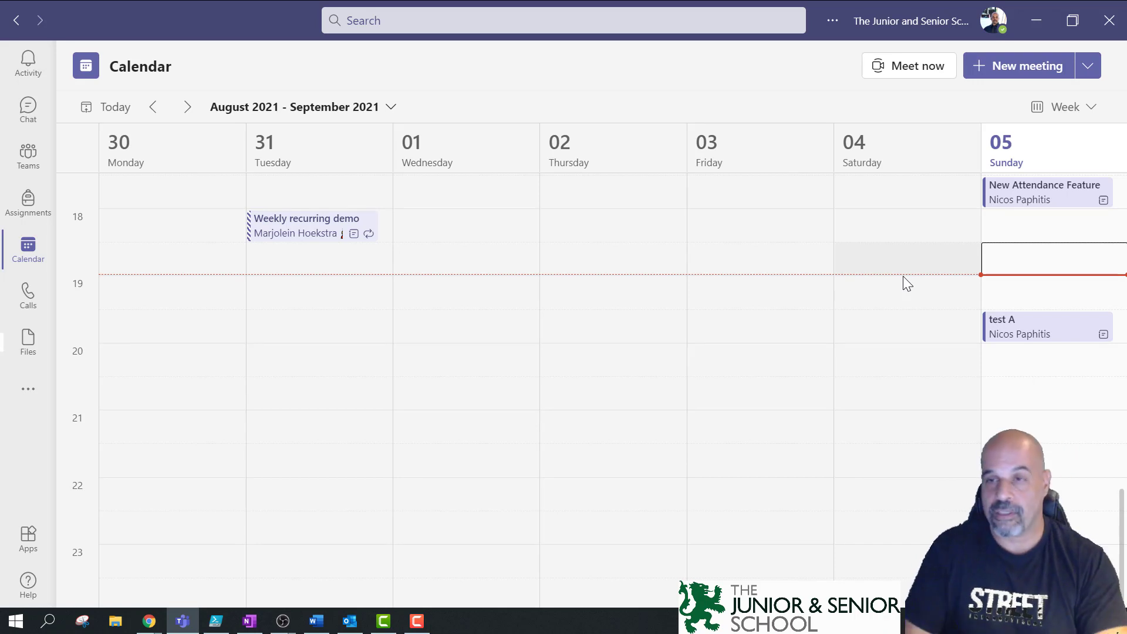
right_click(1066, 338)
click(942, 479)
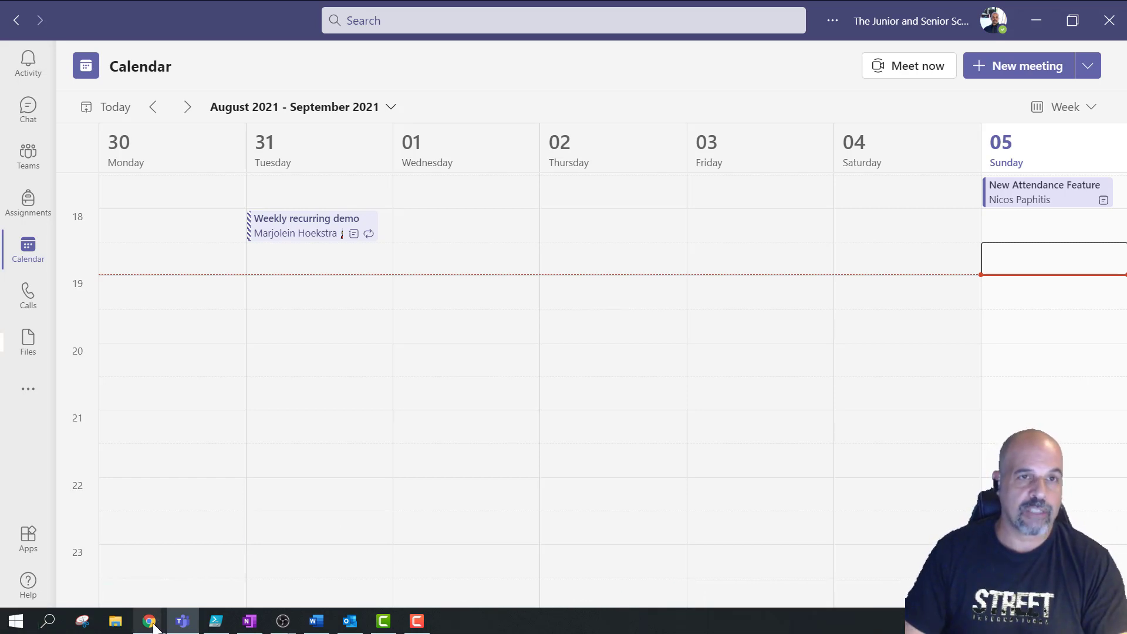
Go from Office Home in Chrome to SharePoint and open the Teacher Training site.
mouse_move(152, 627)
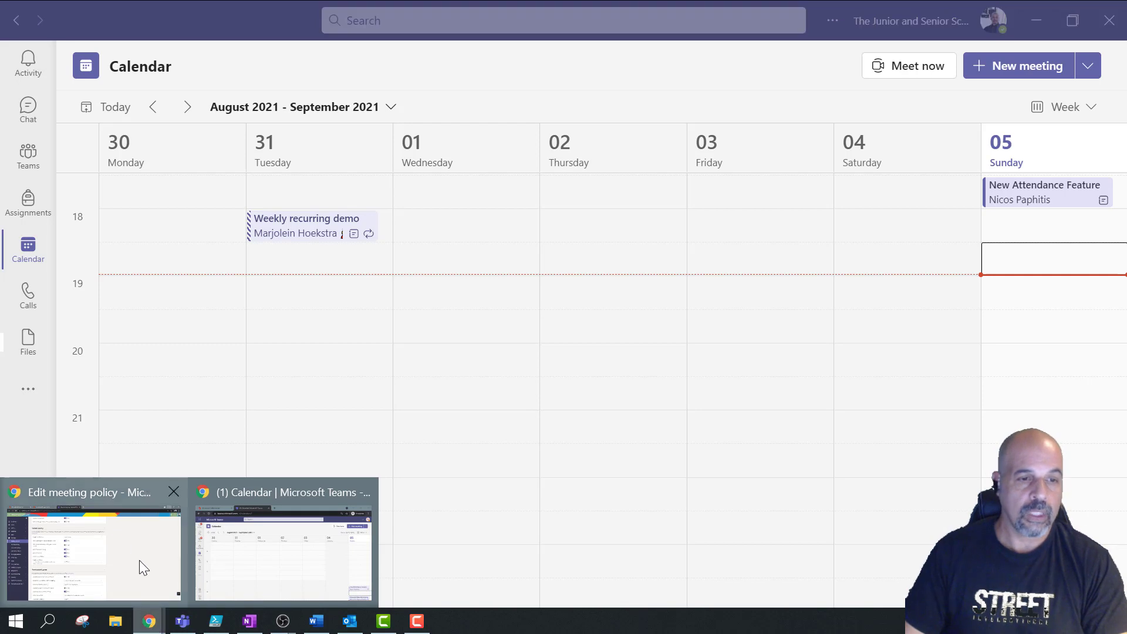
click(139, 497)
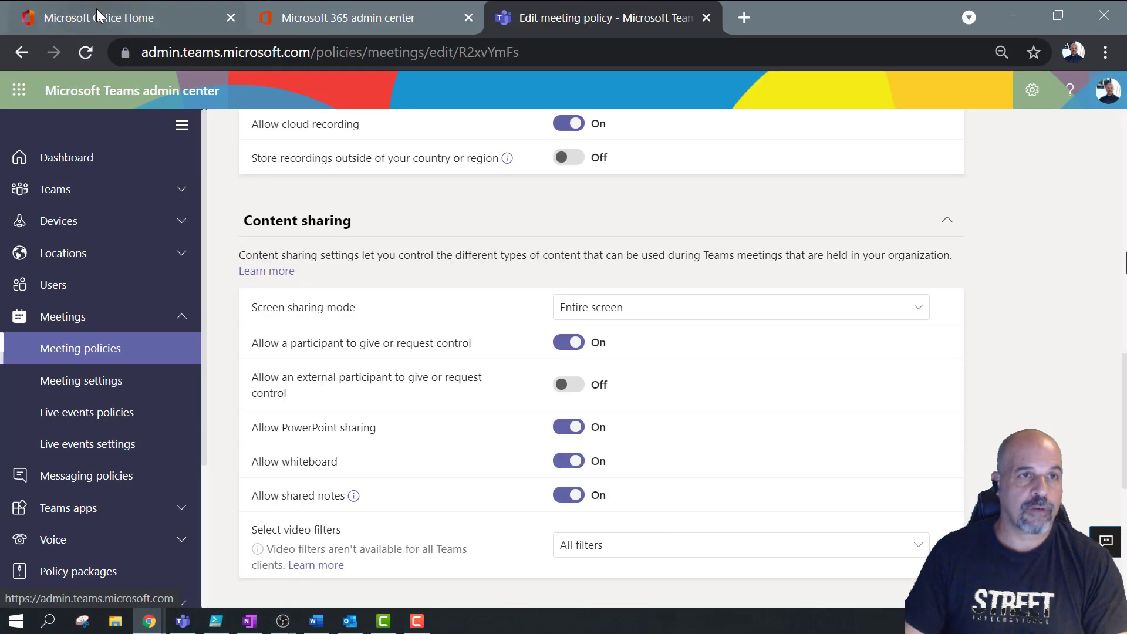
click(61, 9)
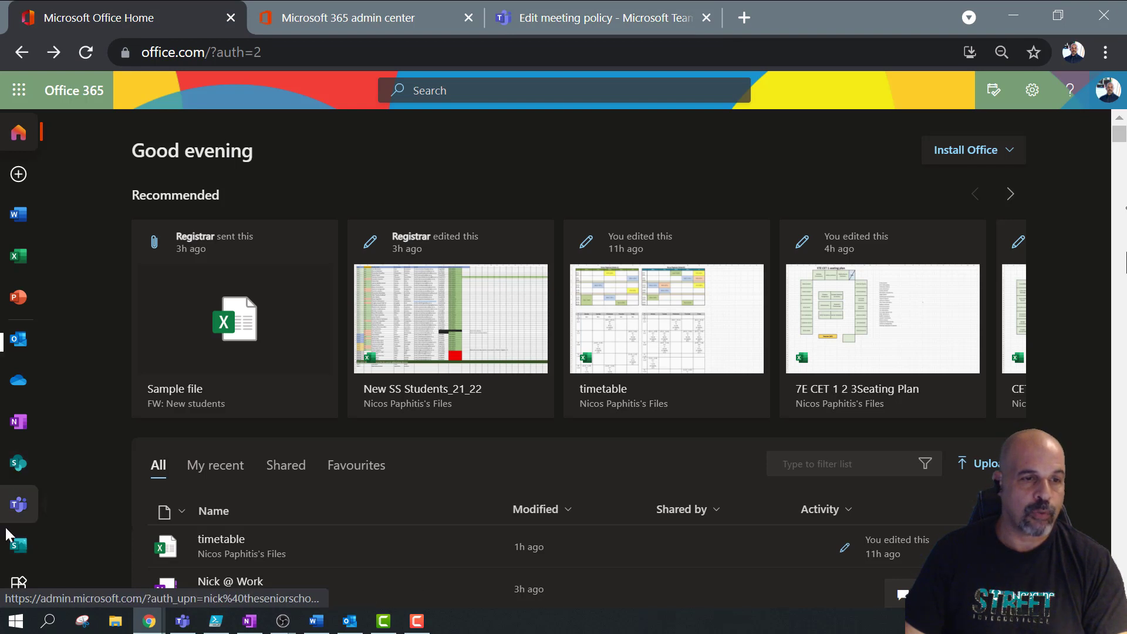
click(19, 465)
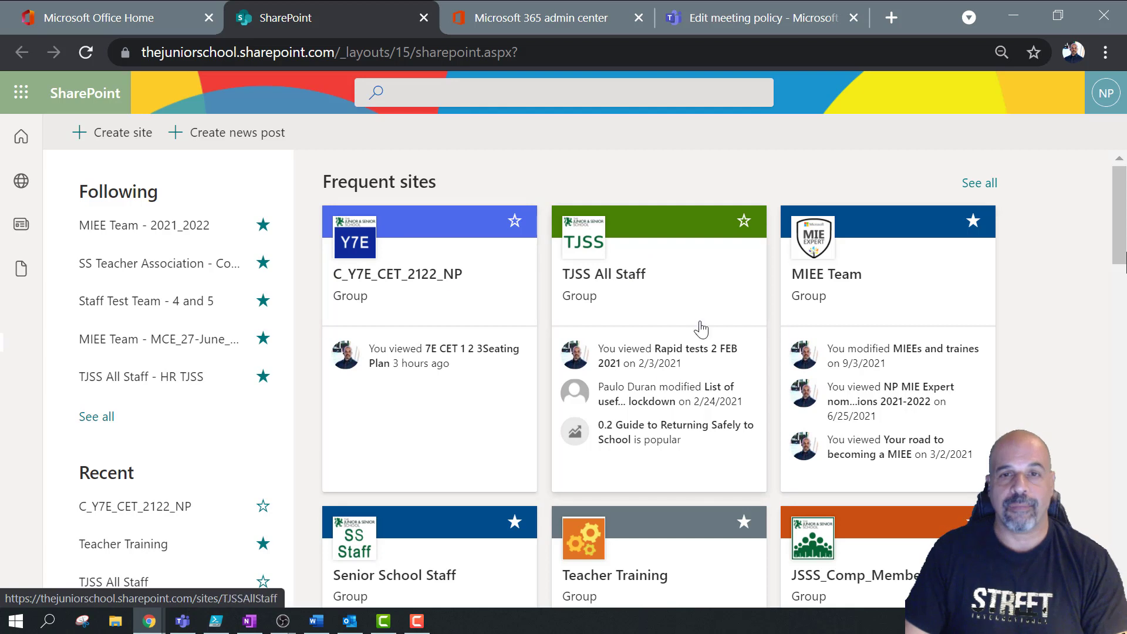
scroll(624, 526, down, 2)
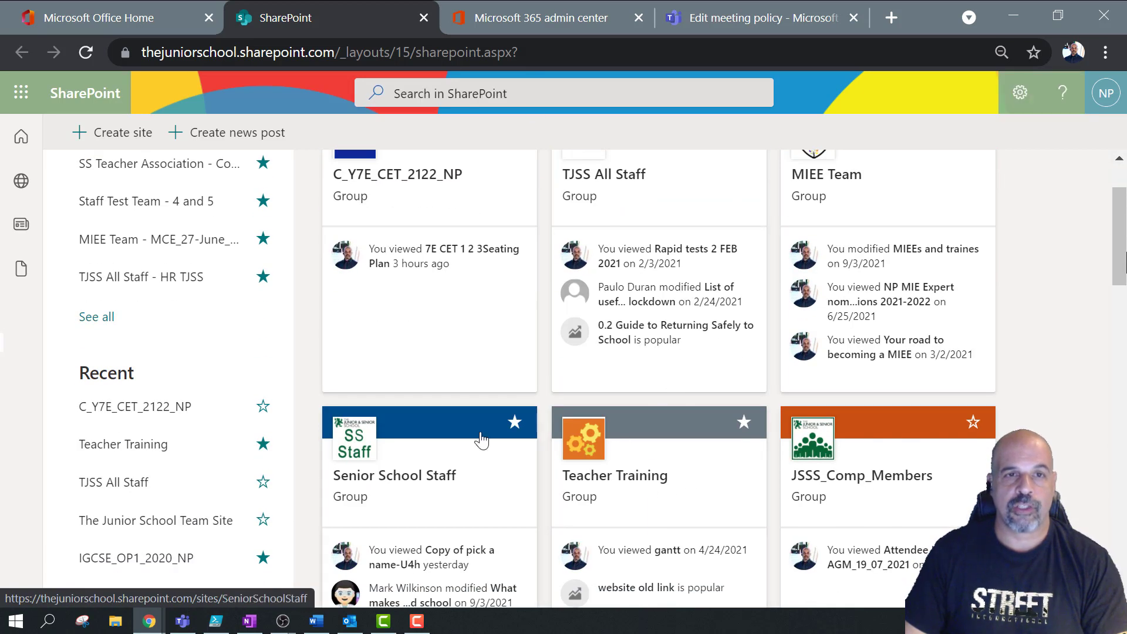
click(649, 459)
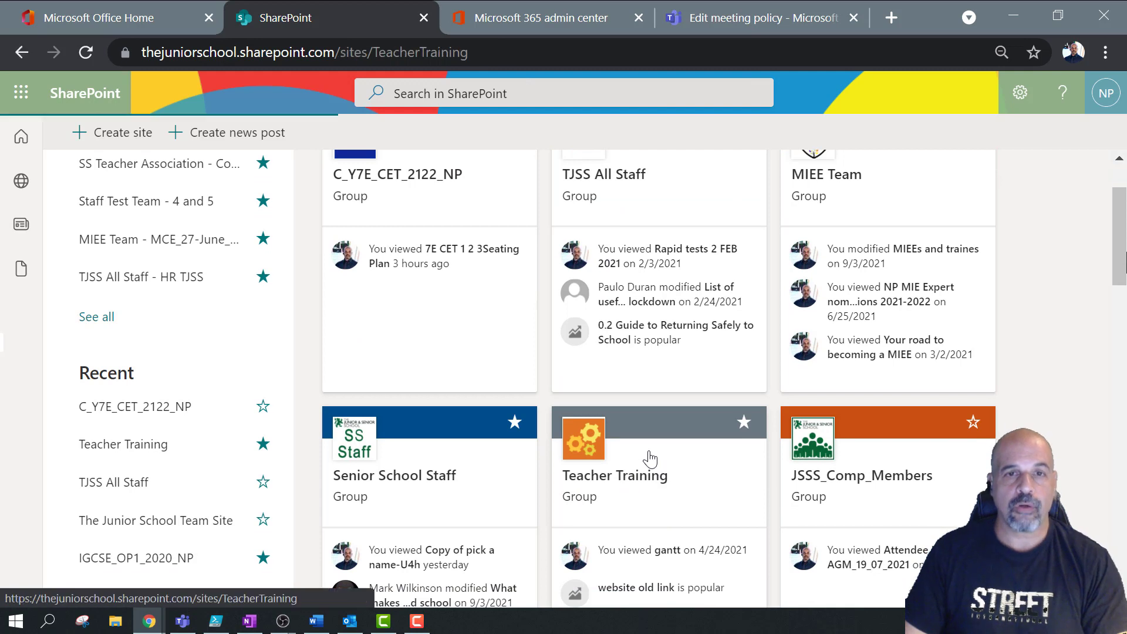